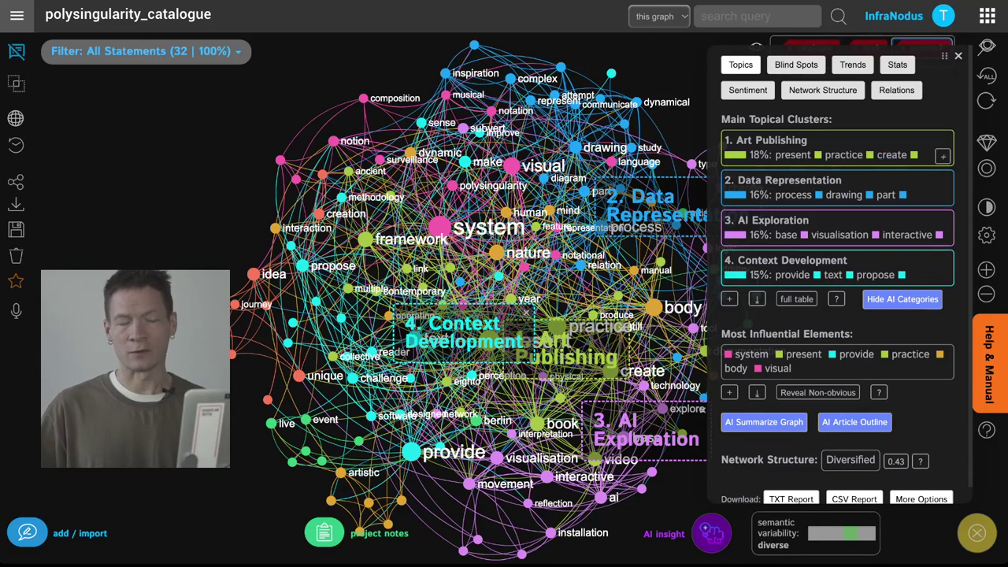
- Inspect the Art Publishing cluster and the most influential term "system" in the graph
click(892, 147)
click(837, 147)
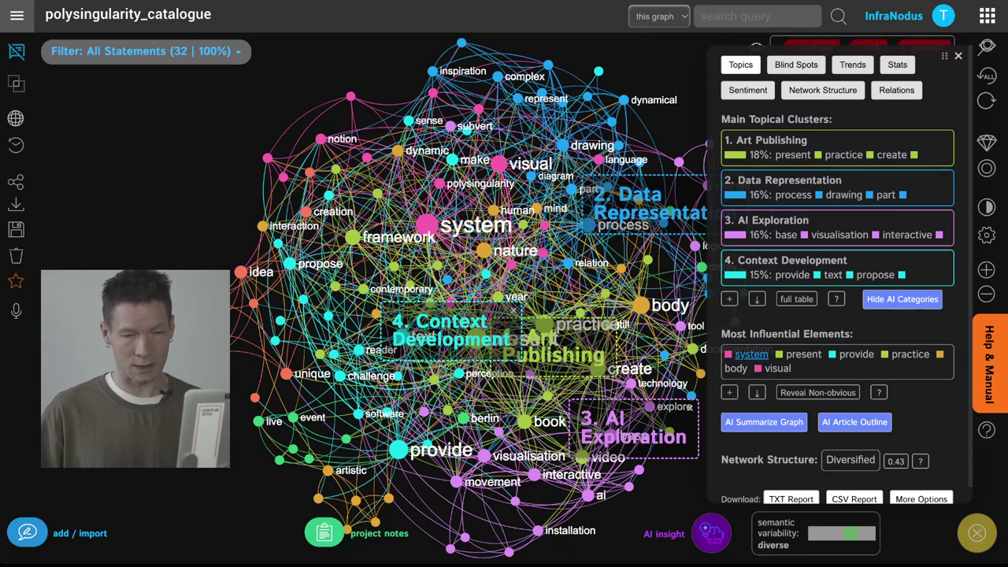
click(752, 354)
click(751, 354)
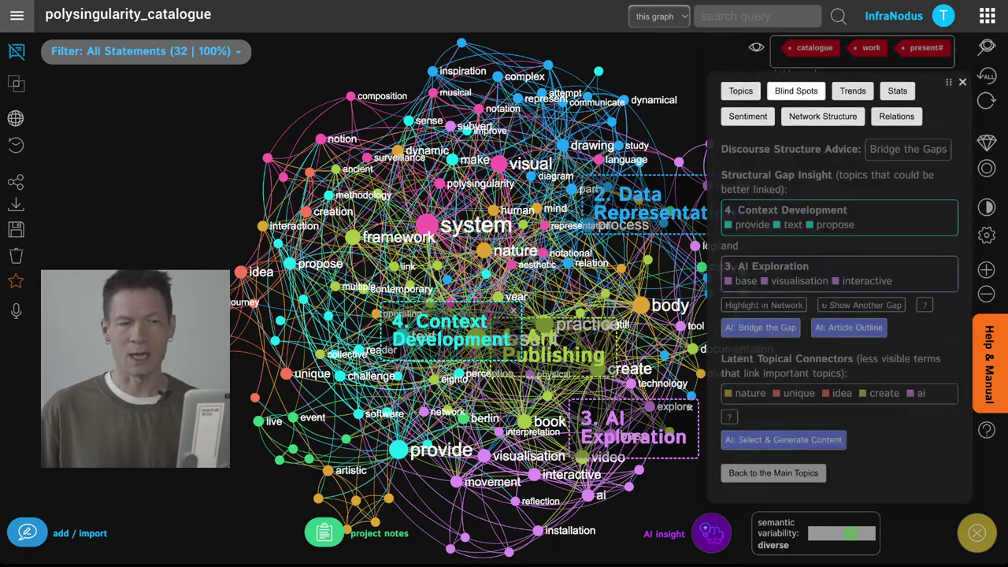
- Find the structural gap between the Context Development and AI Exploration clusters and highlight it in the network
click(795, 65)
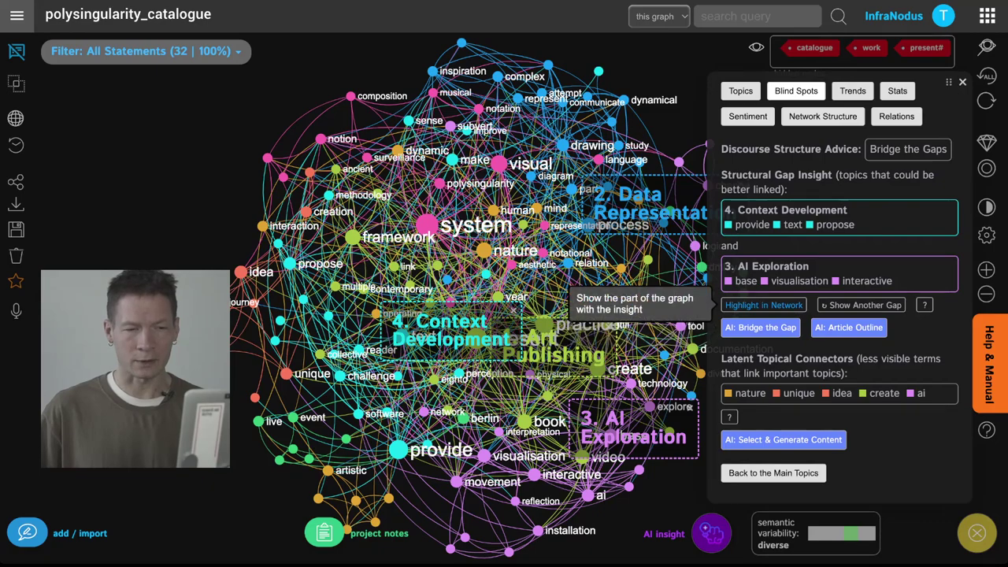
click(762, 305)
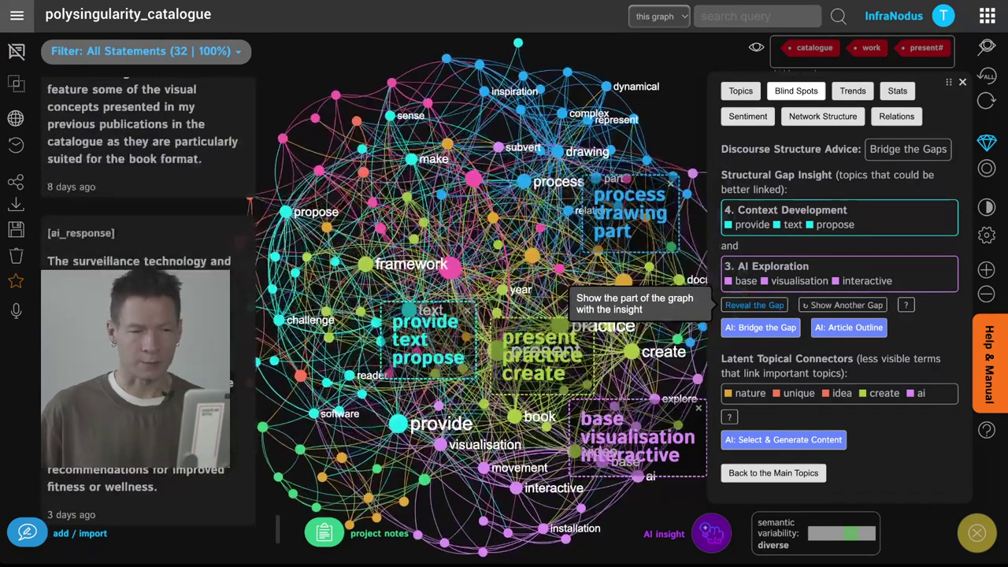
click(755, 305)
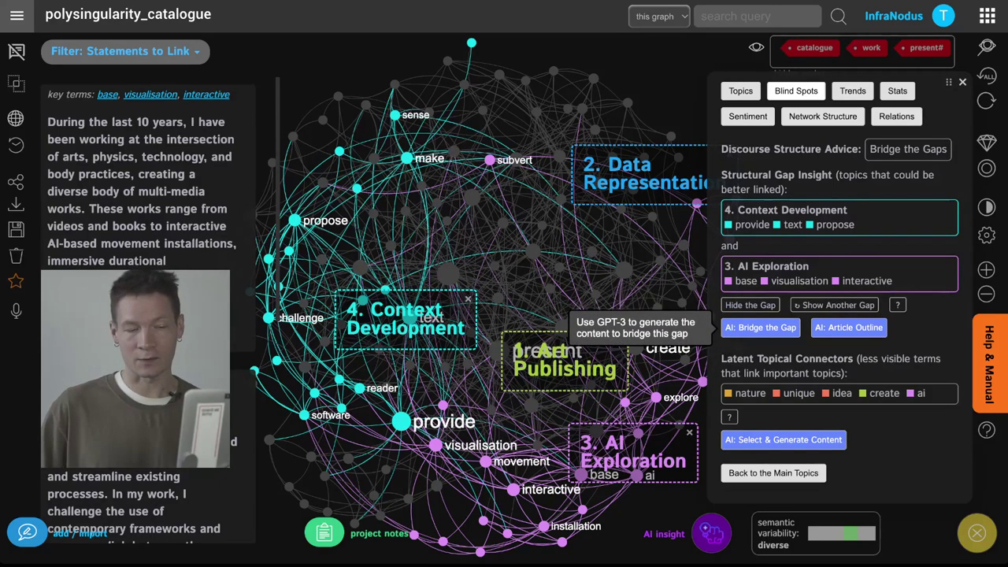
- Generate an AI response that bridges Context Development and AI Exploration and save it to the project notes
click(711, 533)
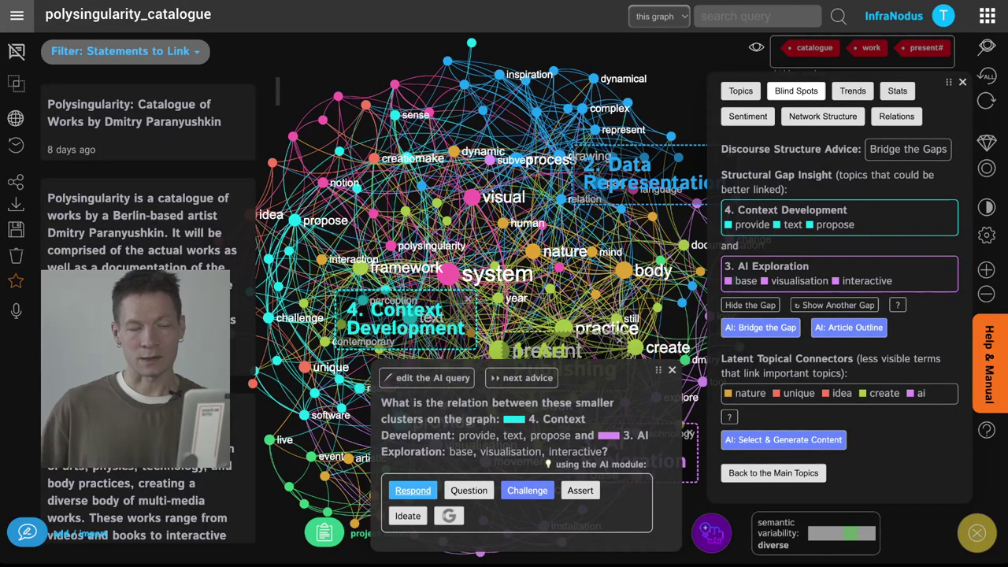
click(413, 490)
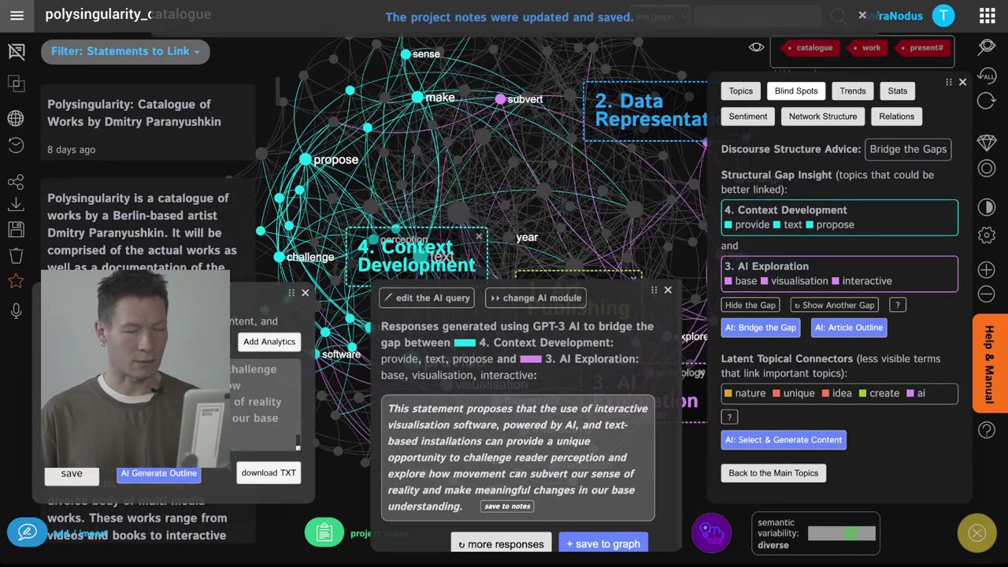
- Review the saved response in the project notes and close both the notes and the AI insight
click(324, 533)
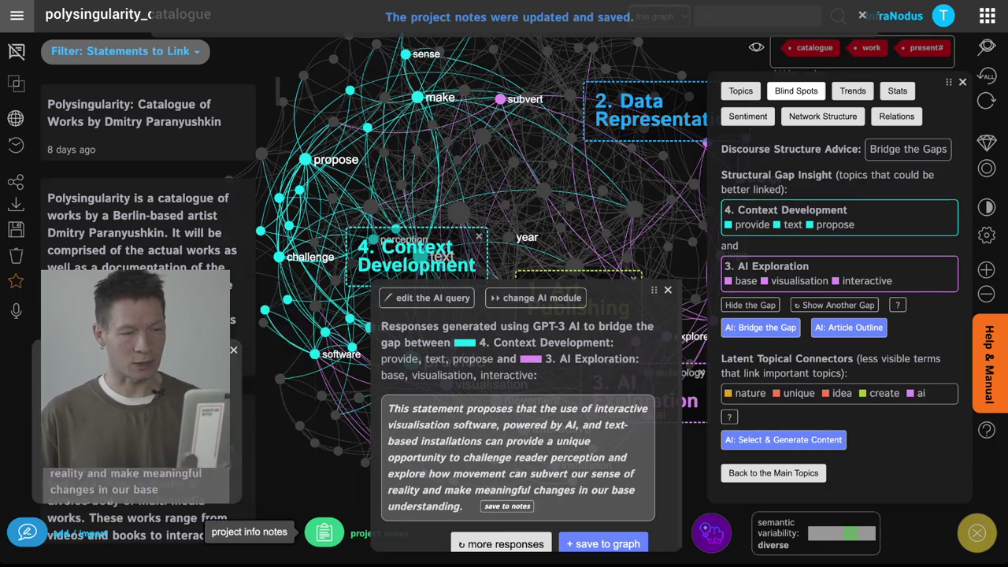
click(323, 533)
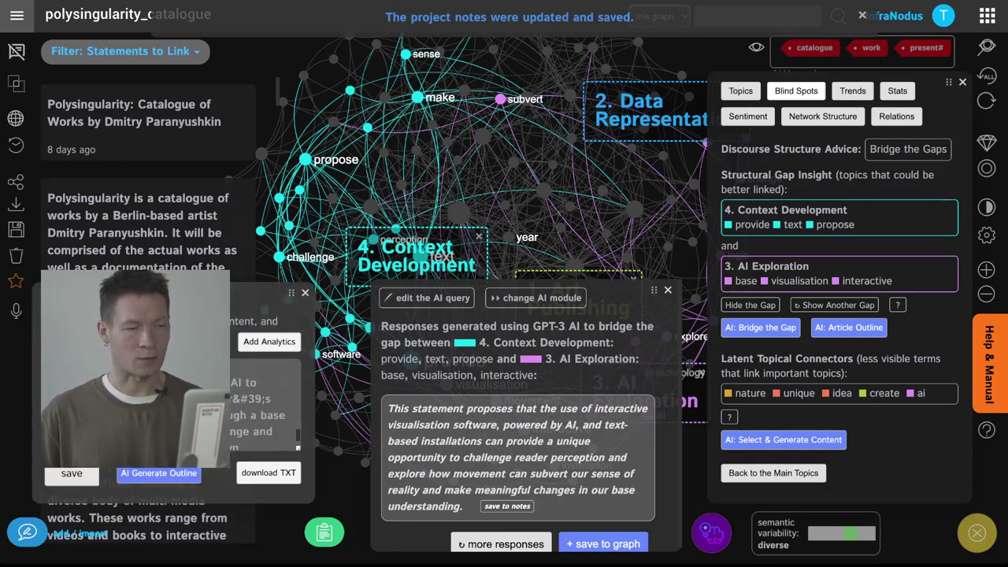
click(324, 534)
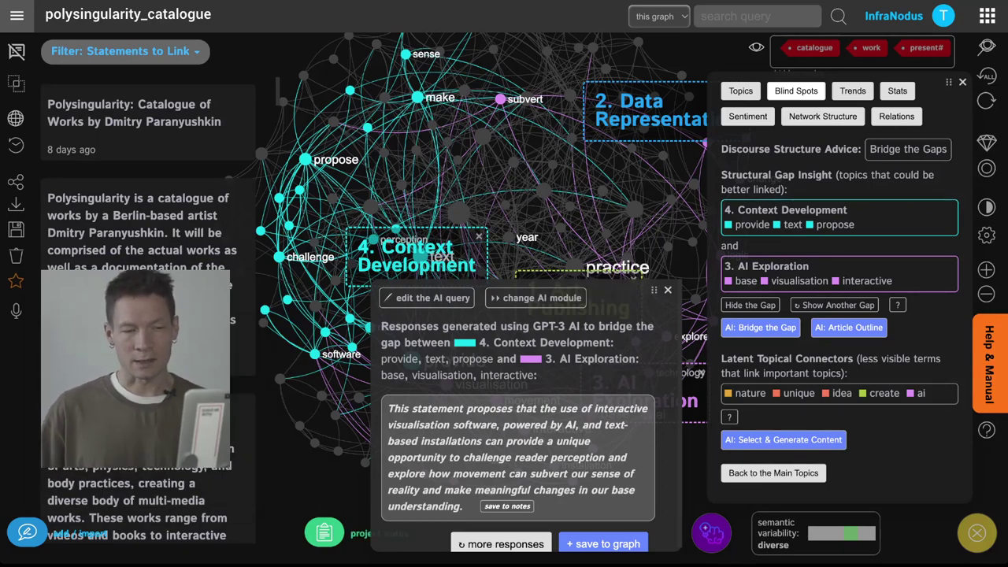
key(Escape)
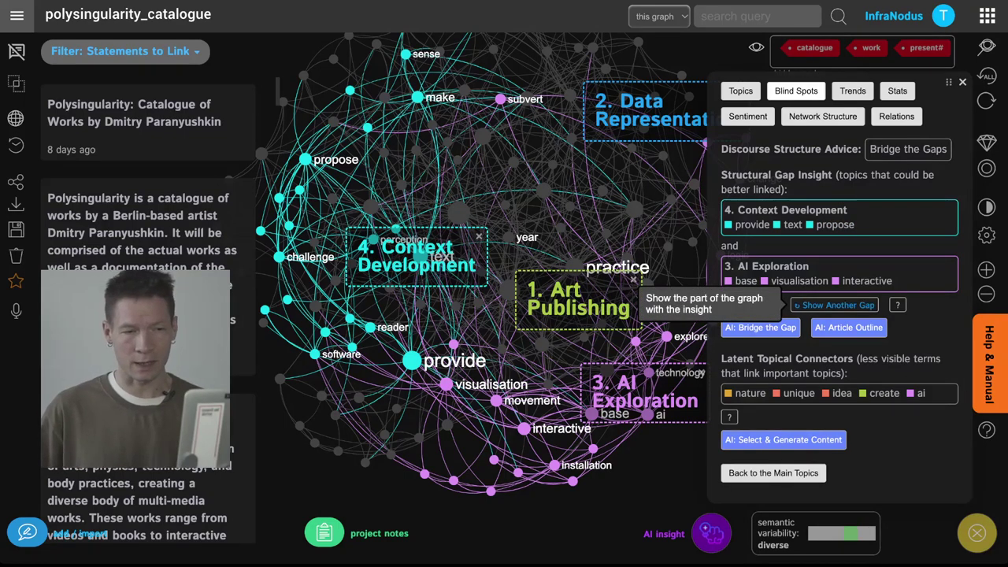
- Switch to the gap between Notational Aesthetics and Human Interaction and save an AI-generated response bridging it to the project notes
click(834, 305)
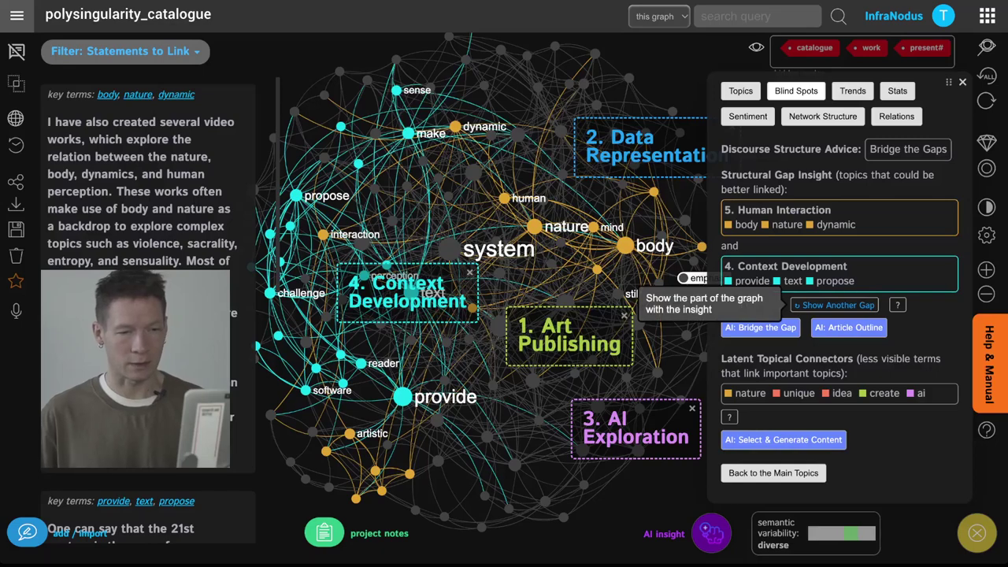
click(835, 305)
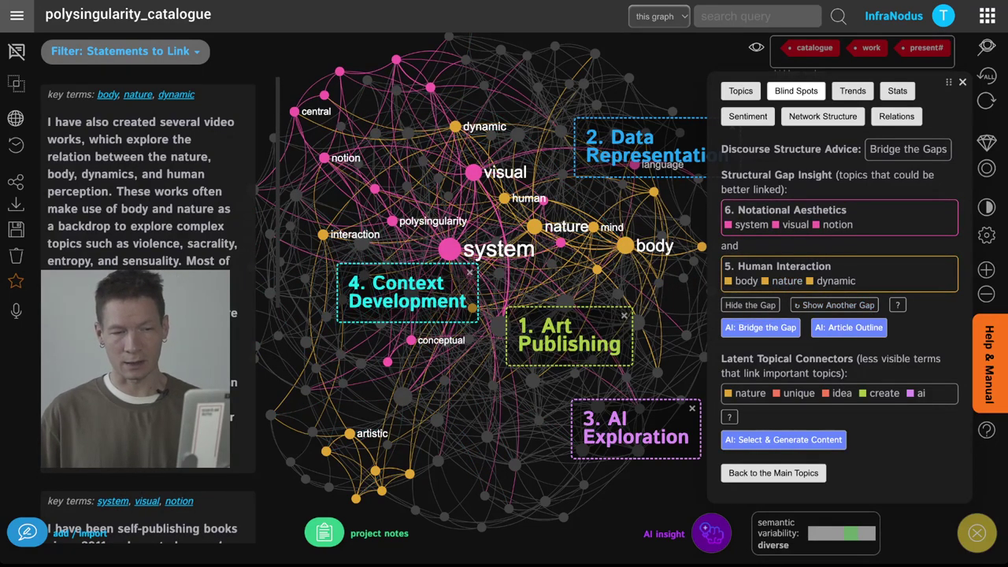
click(760, 327)
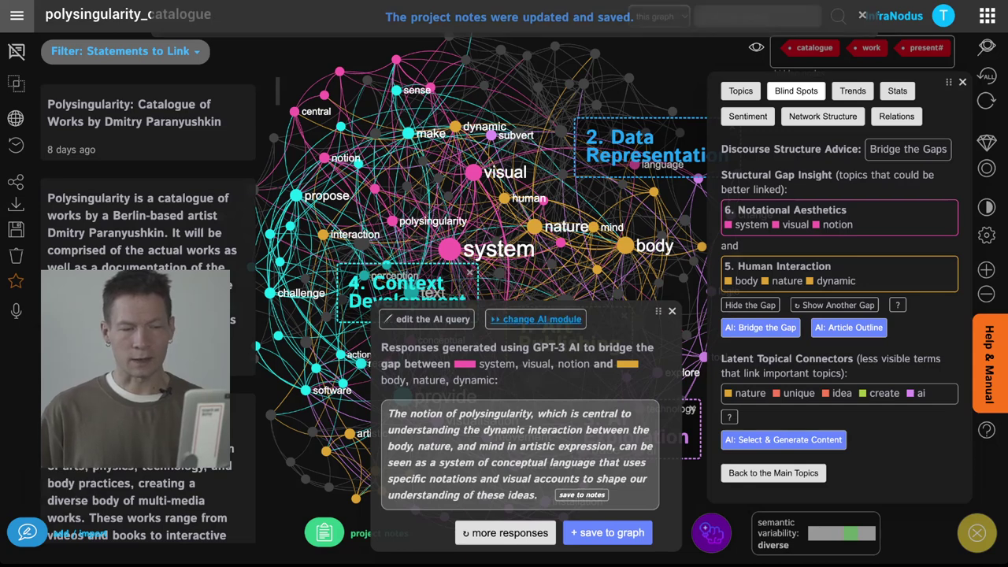
- Generate an AI question about the Notational Aesthetics and Human Interaction gap and save it to the project notes
click(536, 319)
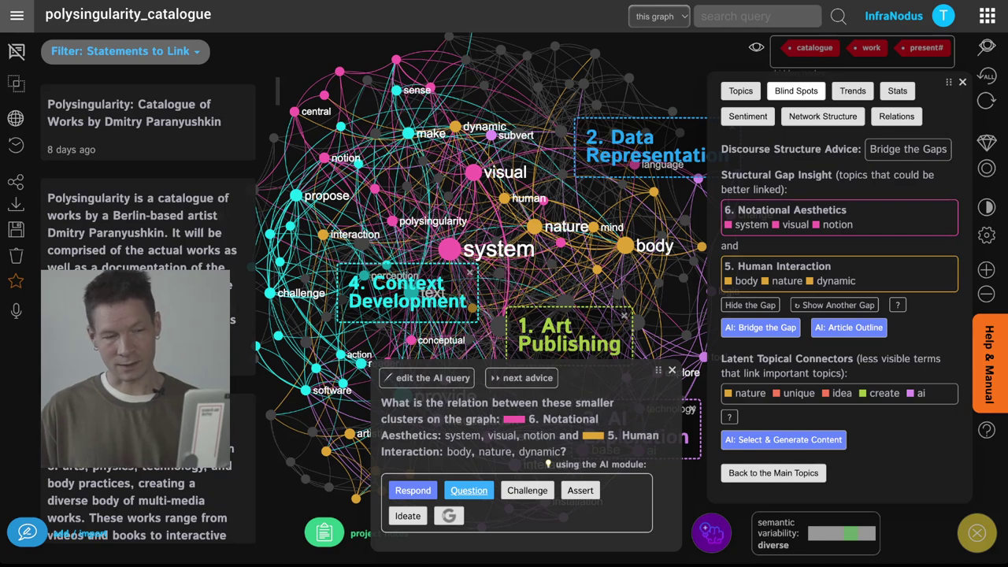
click(469, 490)
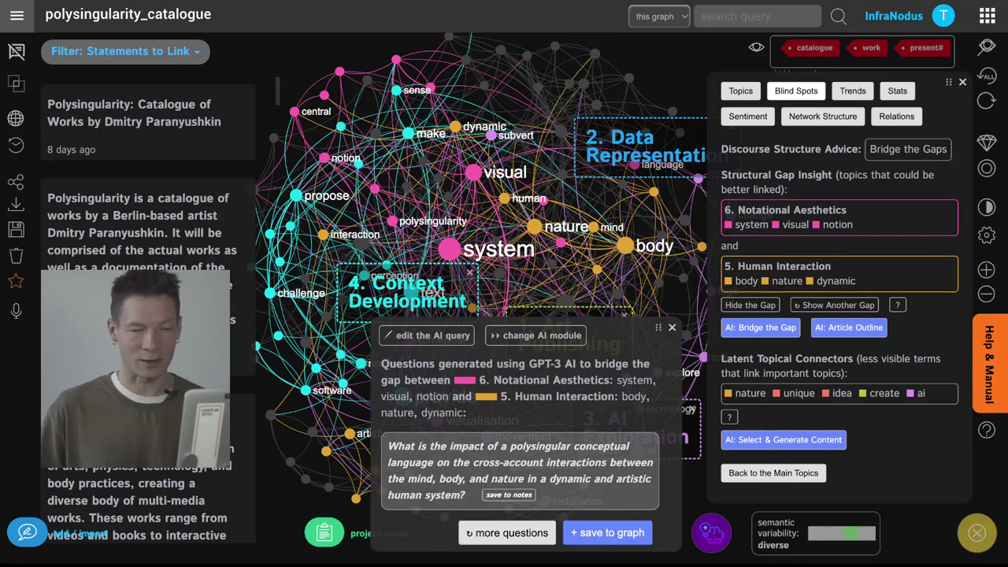
click(509, 495)
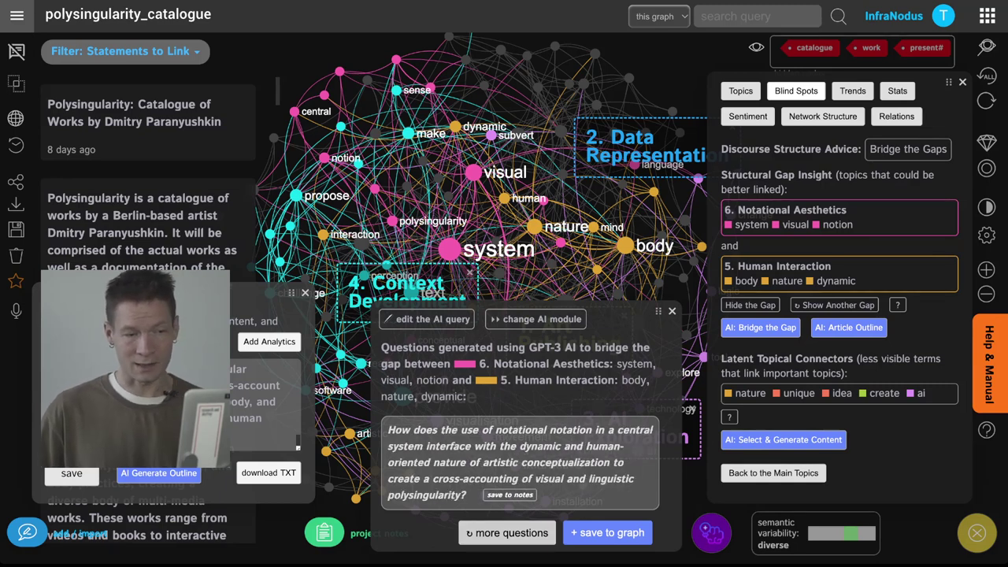
- Change the AI module to Challenge and narrow the selected topics to AI Exploration alone
click(536, 319)
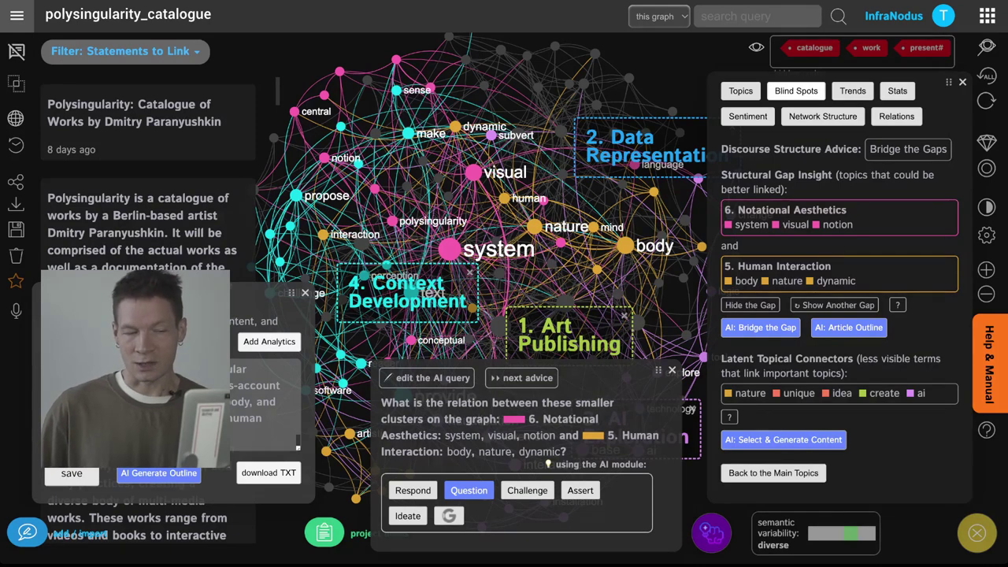
click(527, 490)
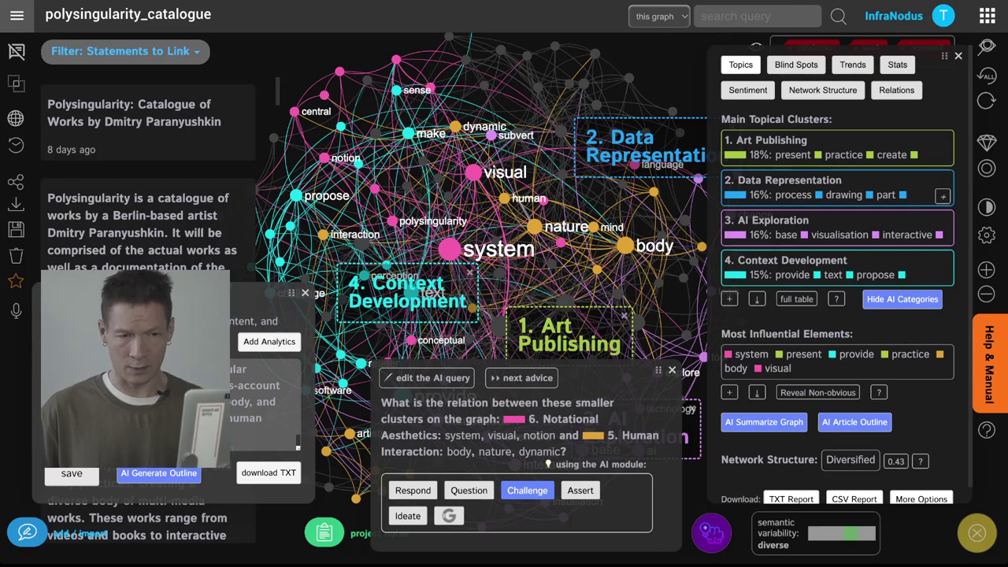
click(837, 268)
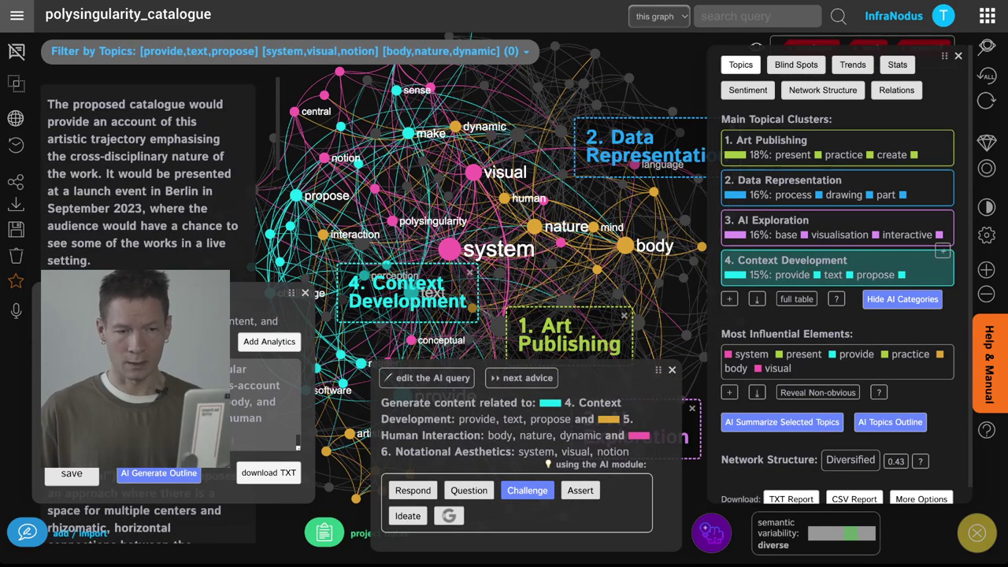
click(787, 227)
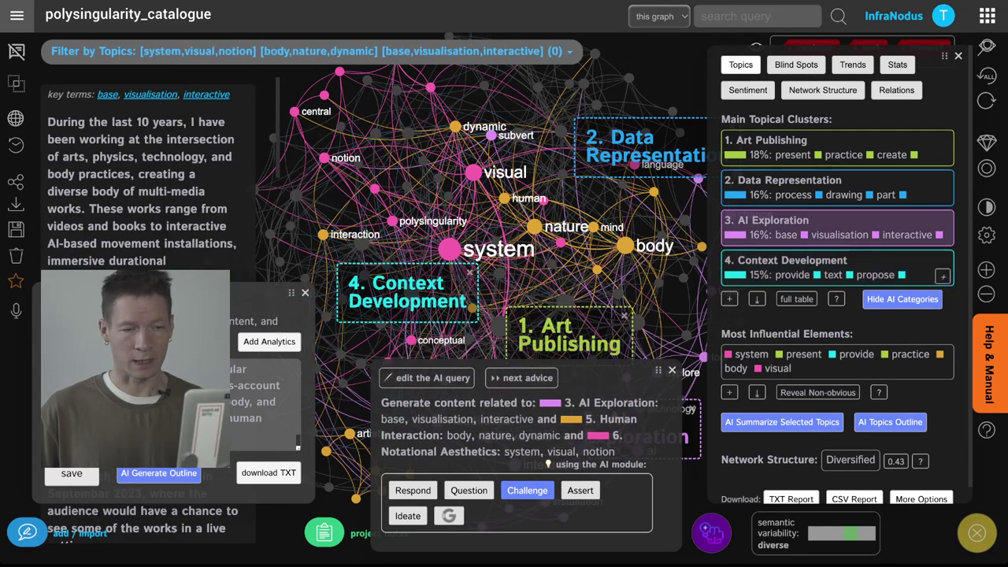
click(810, 221)
click(810, 220)
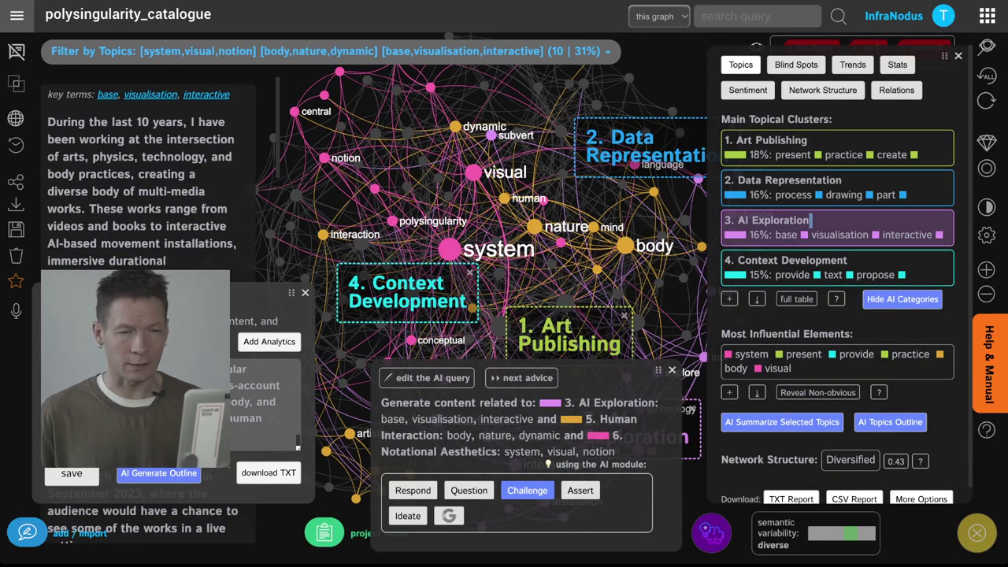
click(796, 65)
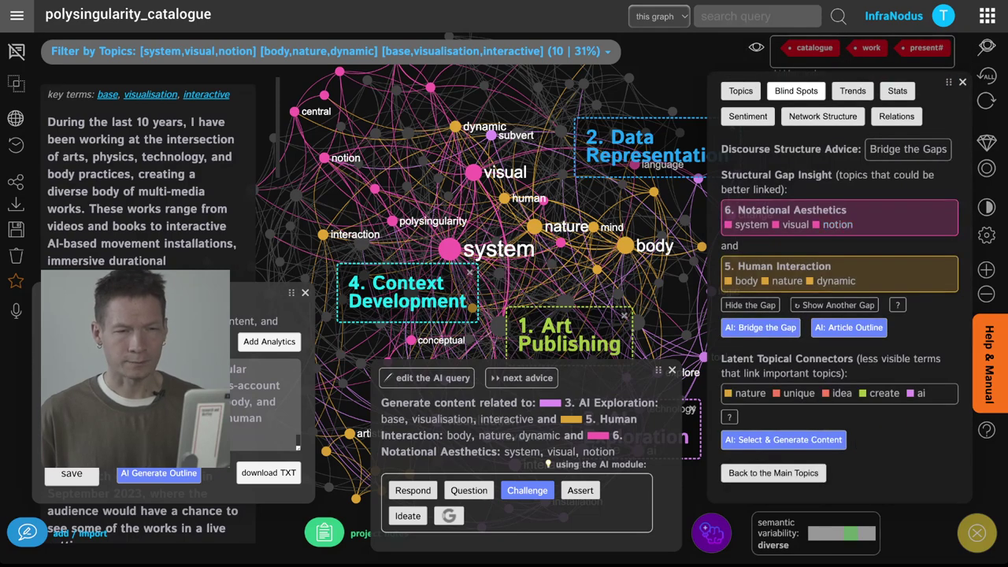
click(740, 91)
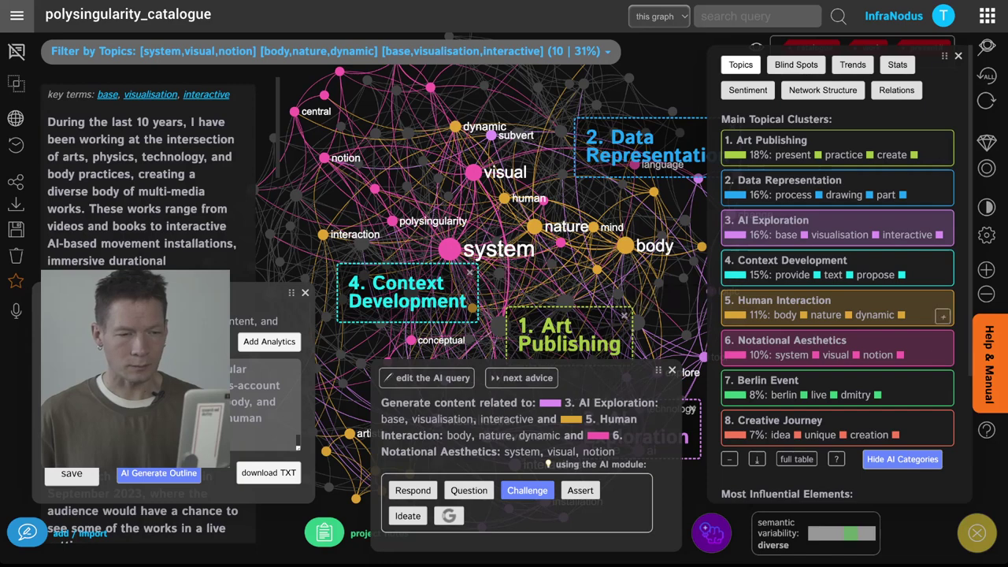
click(877, 307)
click(876, 347)
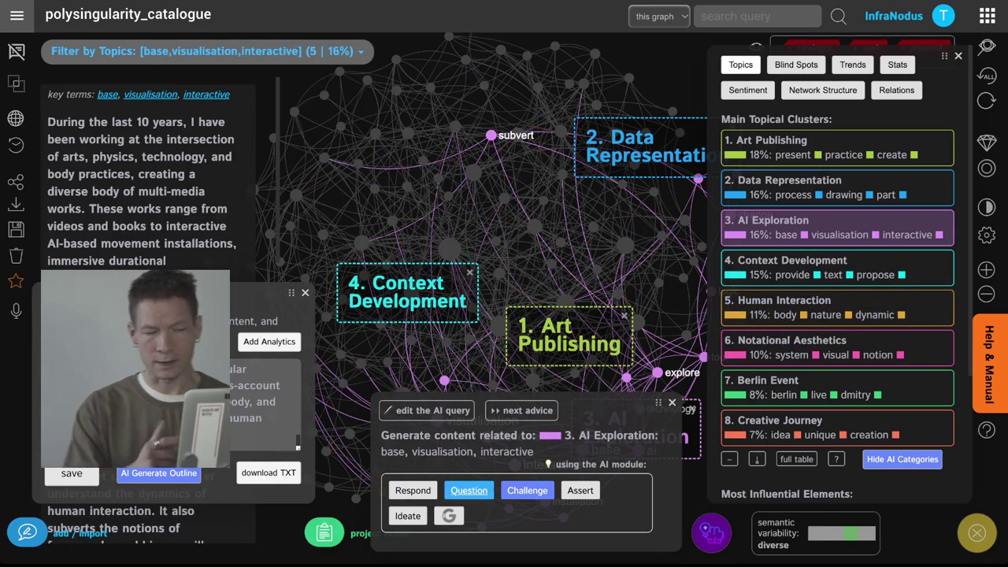
- Generate an AI challenge for AI Exploration and save it to the project notes without its opening sentence
click(527, 490)
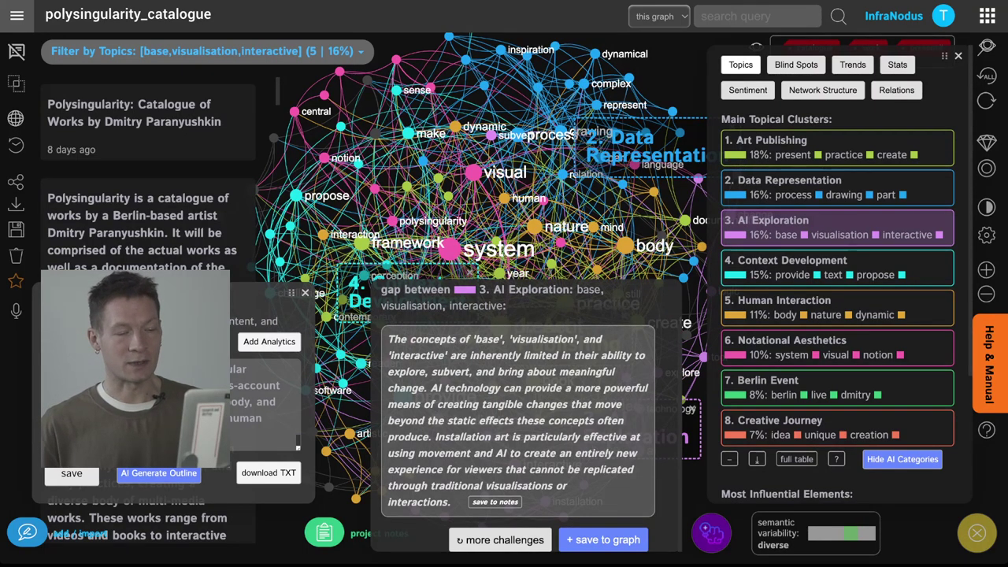
key(ctrl+a)
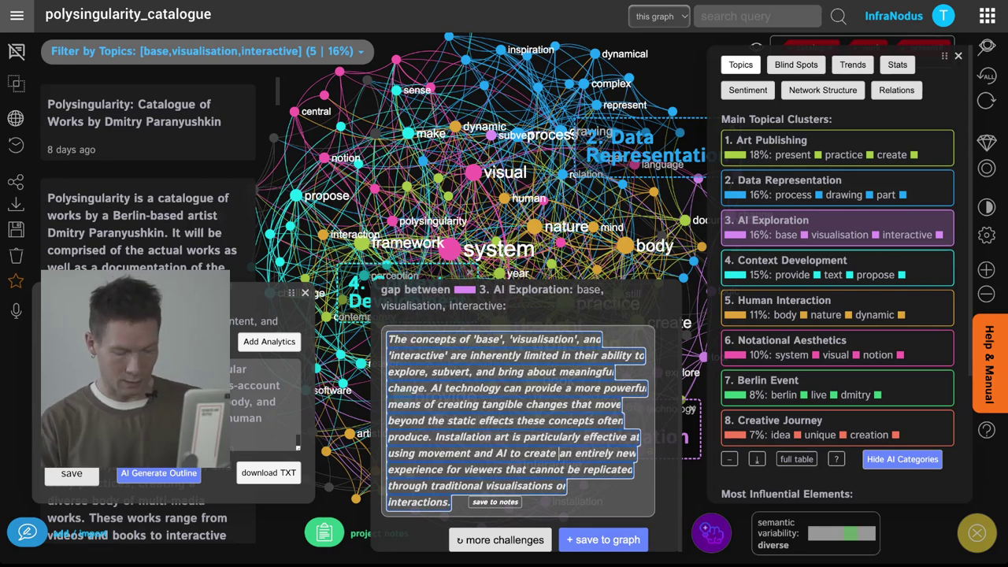
drag(430, 389, 387, 356)
key(BackSpace)
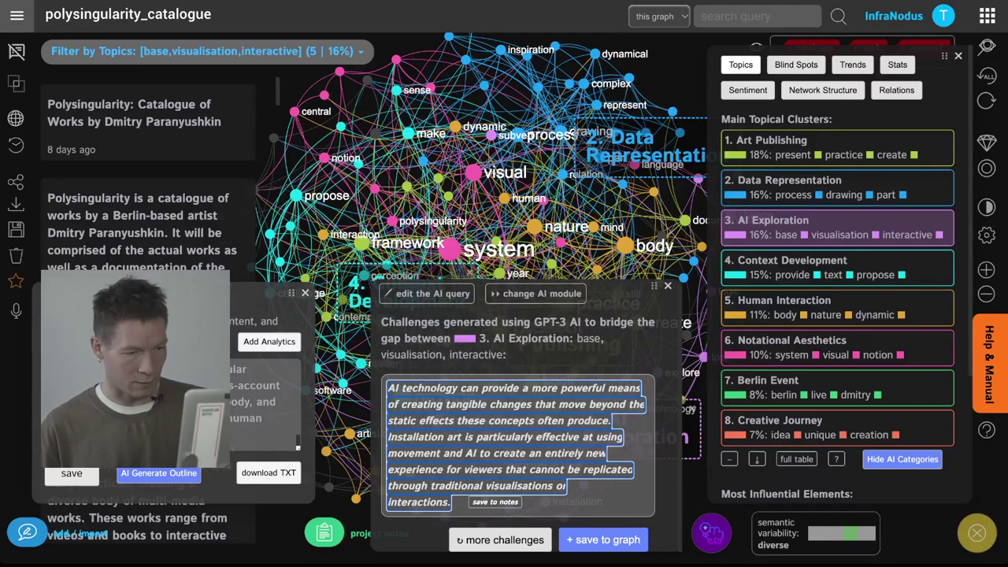
click(494, 502)
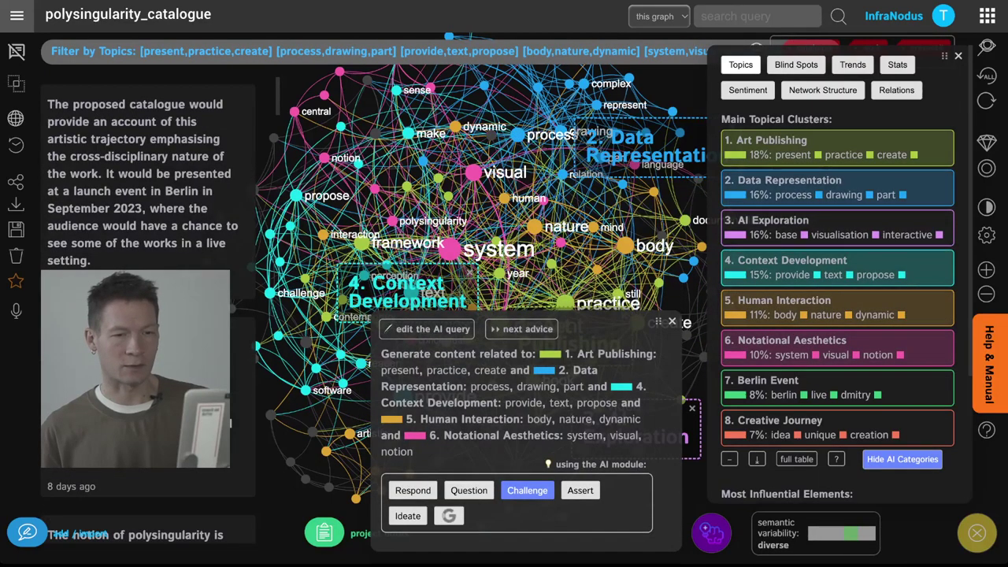
- Reset the graph selections and hide the AI categories and the AI insight to show the plain graph
click(988, 75)
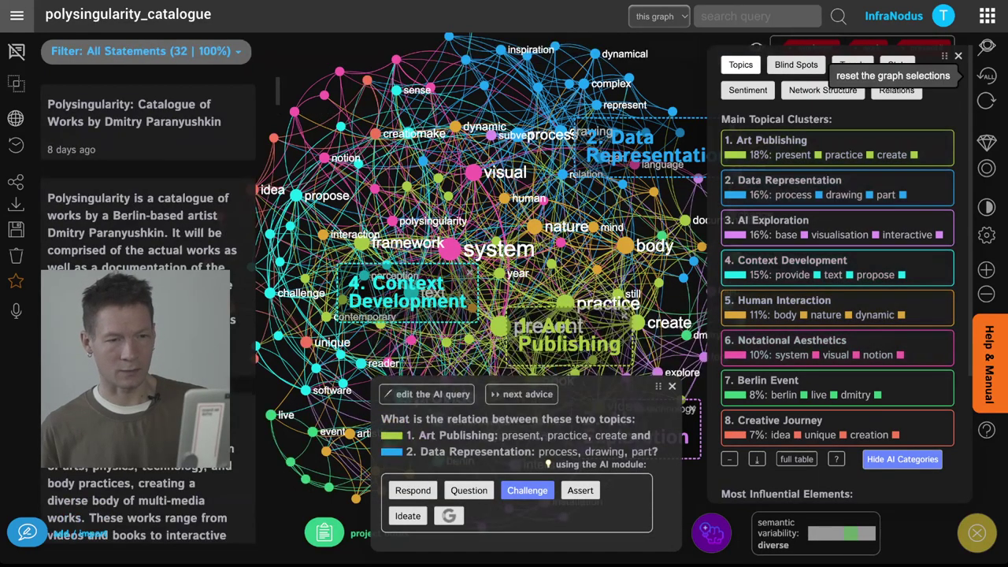
click(958, 56)
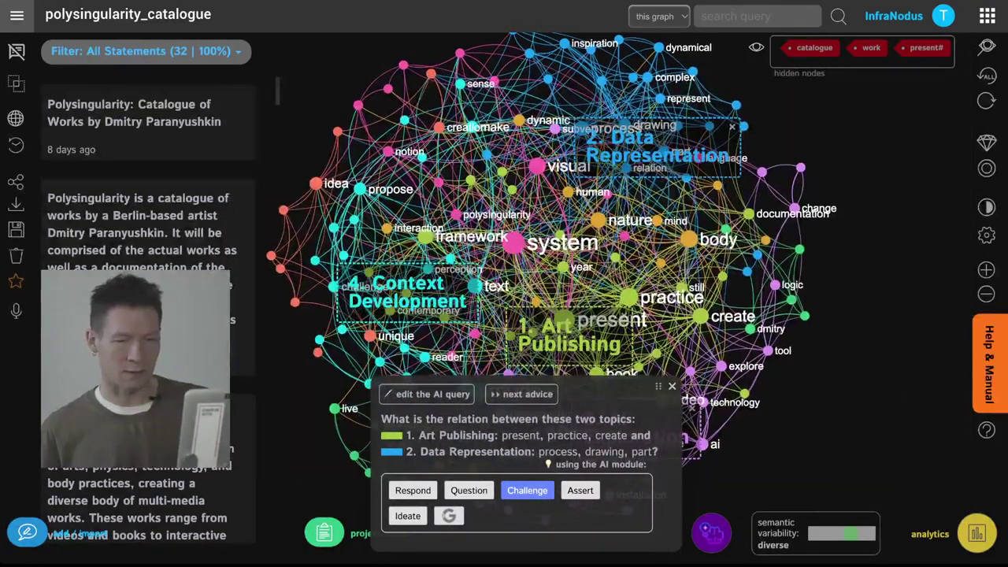
click(977, 533)
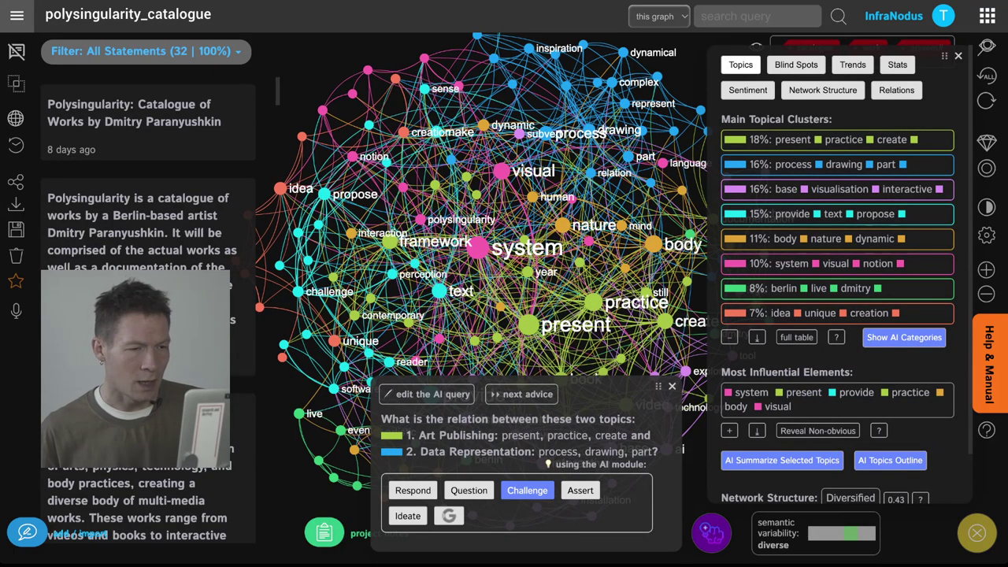
click(672, 386)
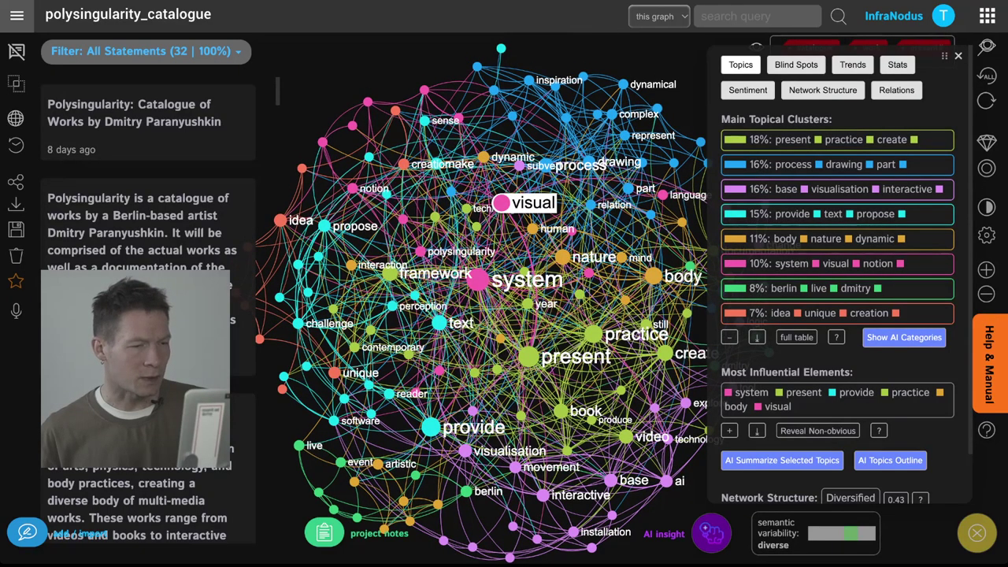
- Select the "framework" and "system" nodes in the graph to filter the statements containing them
click(433, 273)
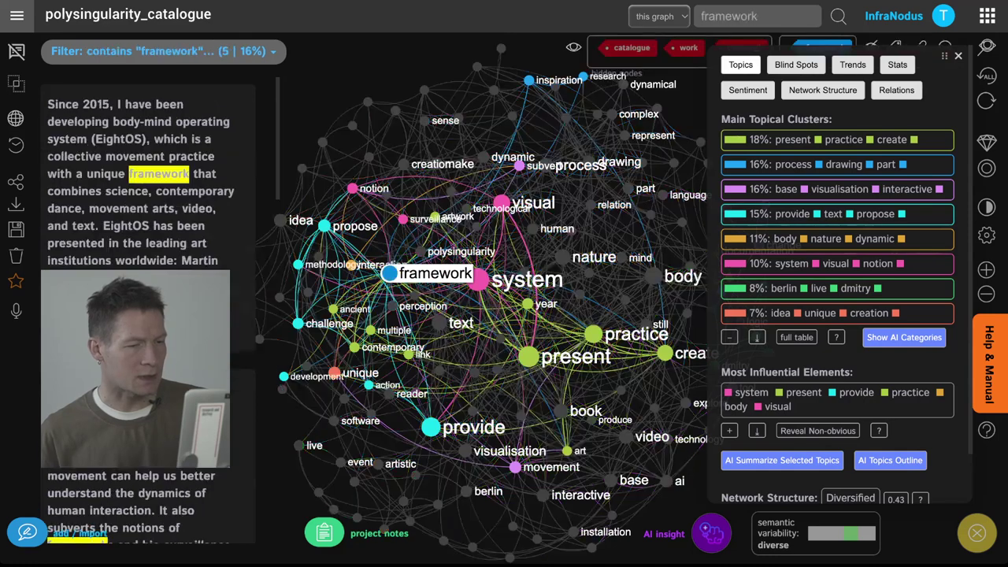
click(520, 280)
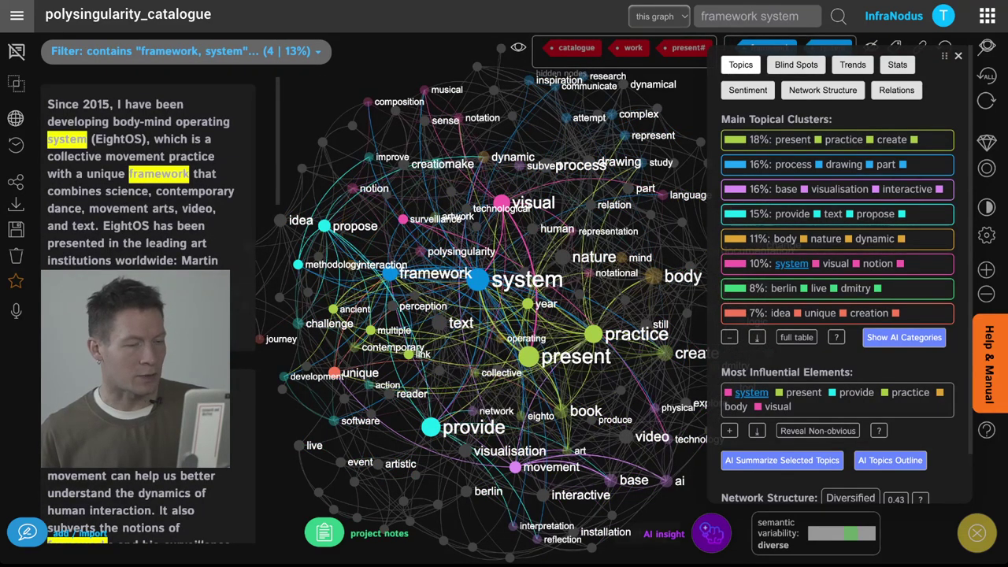
- Generate AI challenges for the selected "framework" and "system" nodes and read through them
click(711, 533)
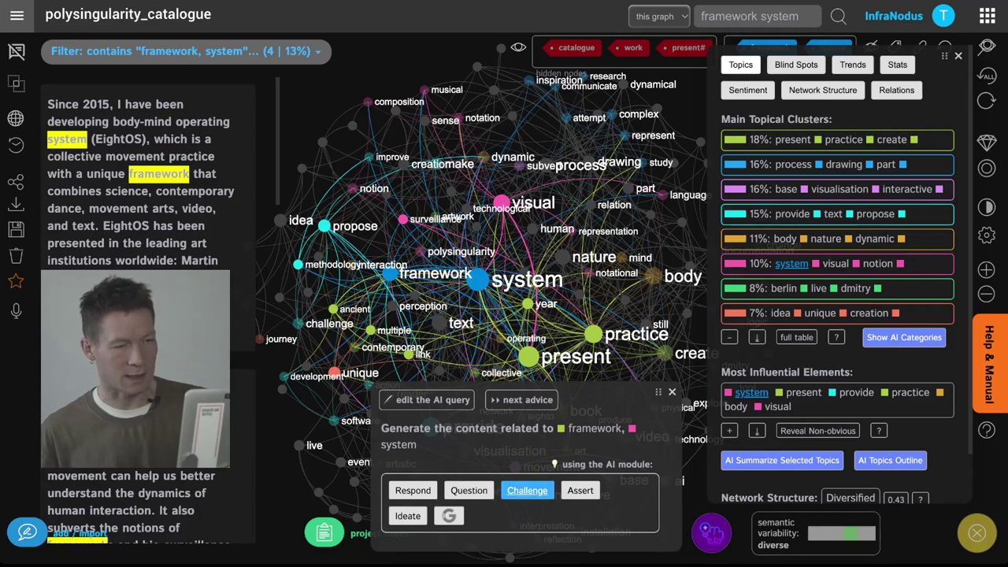
click(527, 490)
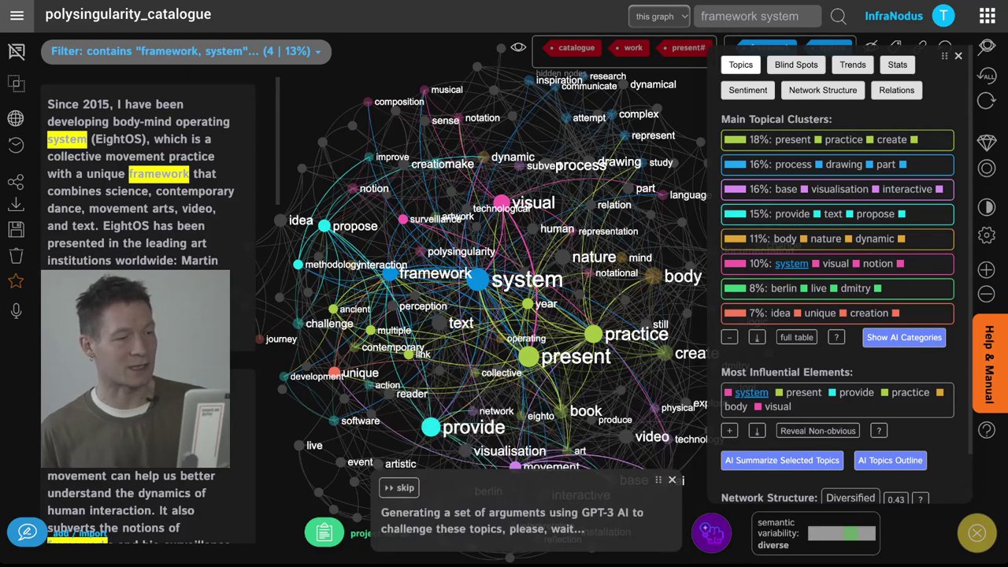
scroll(148, 173, down, 1)
scroll(148, 173, up, 1)
scroll(148, 173, down, 3)
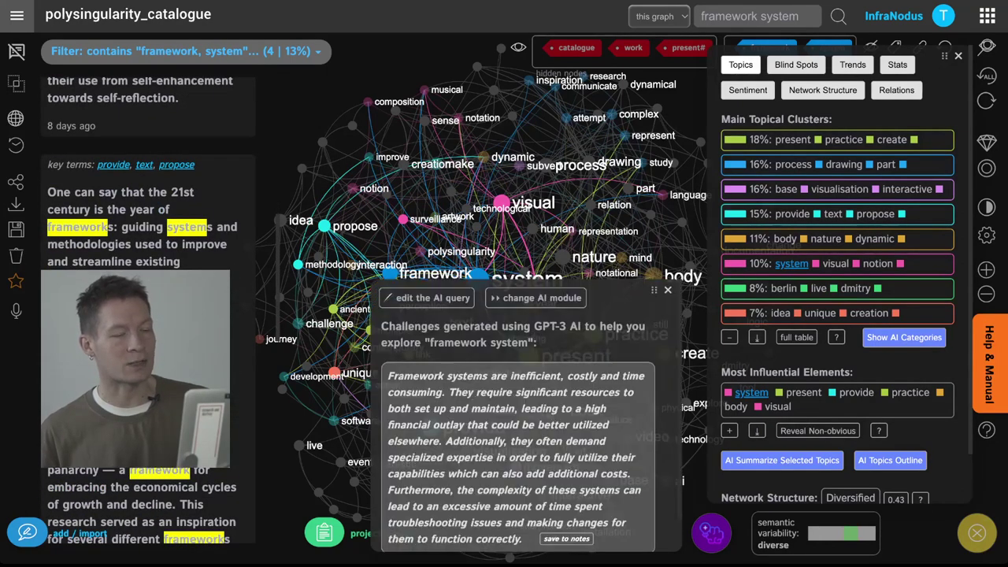
scroll(525, 418, down, 1)
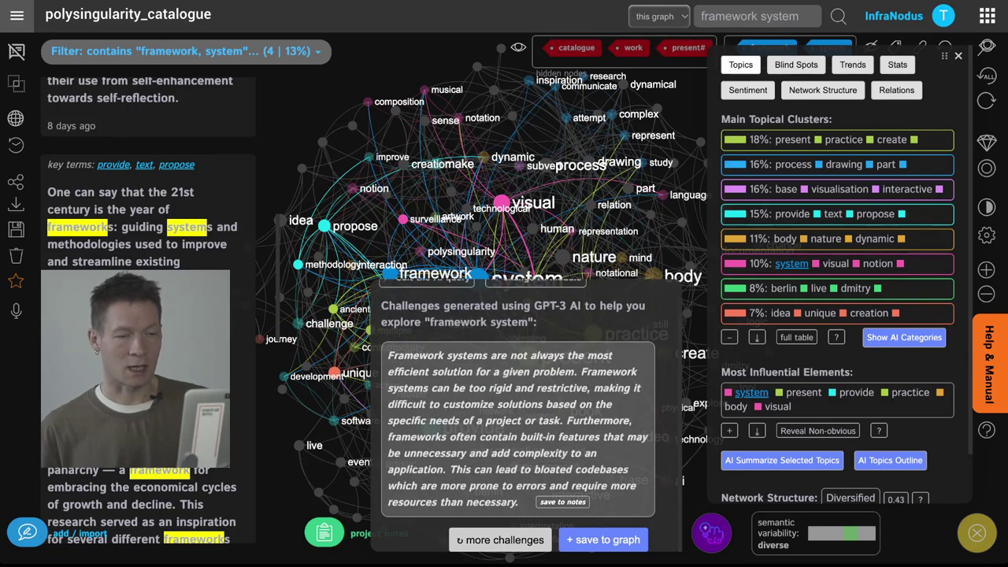
- Close the AI insight on framework and system and clear the node selection to show all statements
scroll(525, 415, up, 1)
click(536, 299)
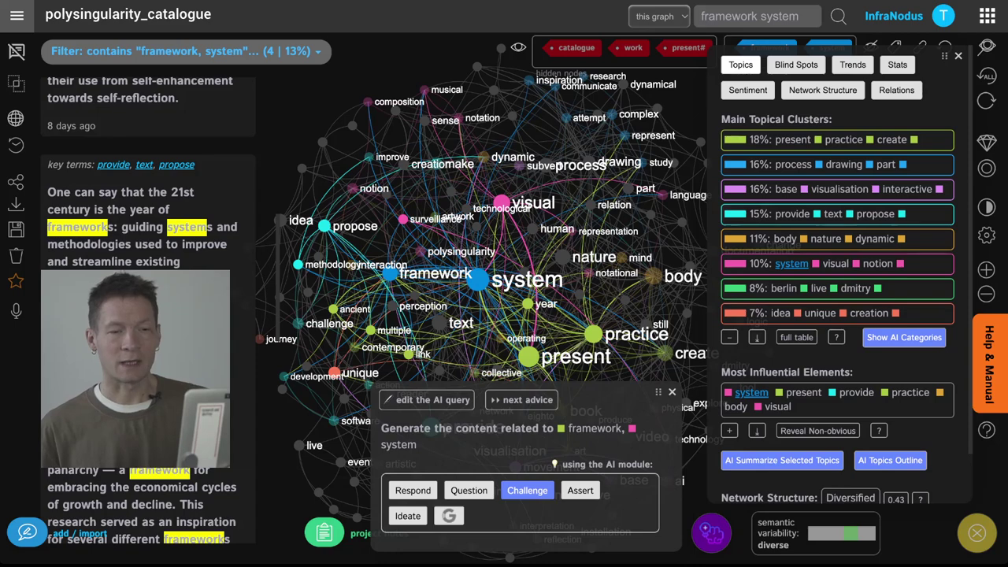
click(672, 392)
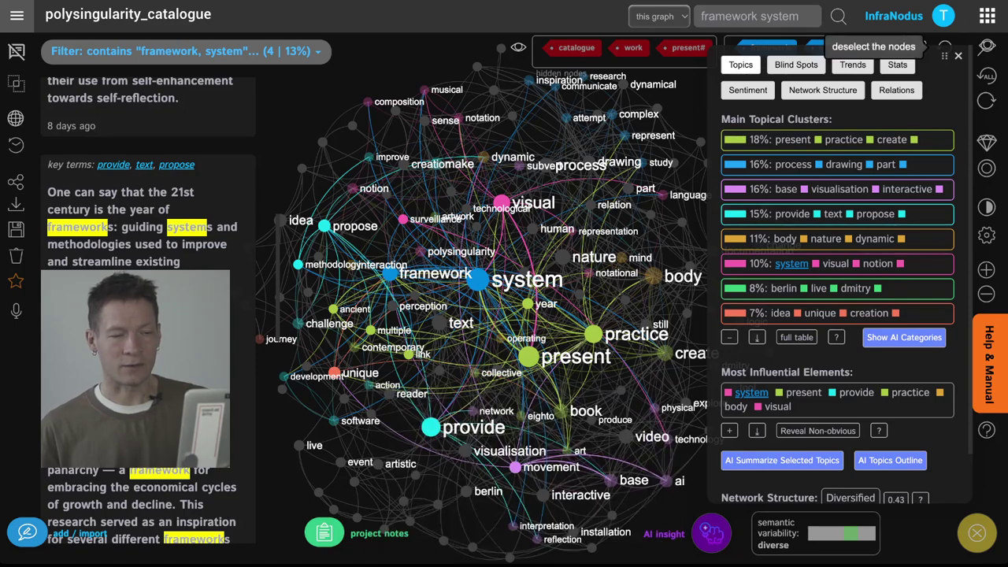
click(946, 47)
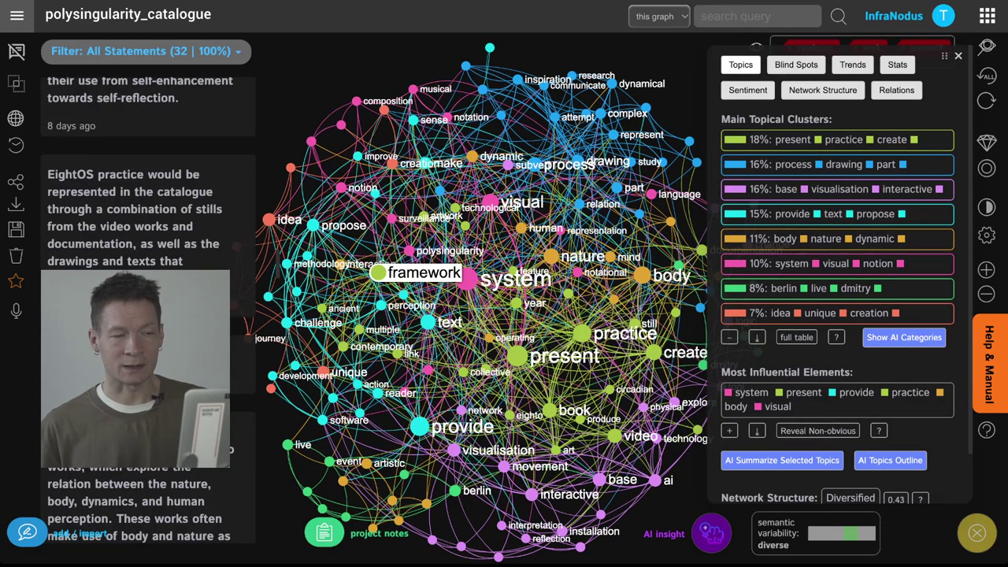
- Examine the statements containing "system", alone and combined with "visual", using the graph nodes, and clear the selection
click(468, 279)
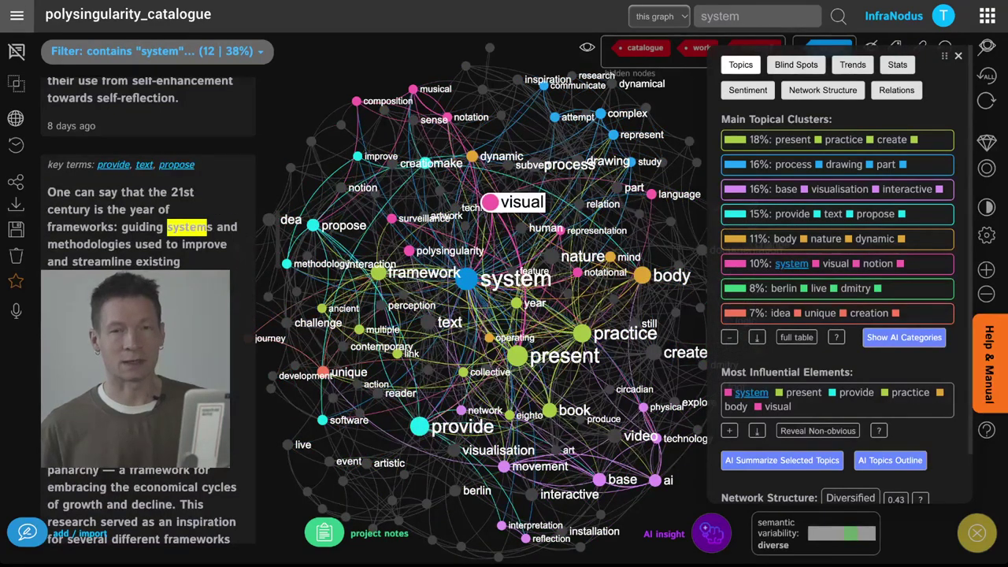
click(490, 203)
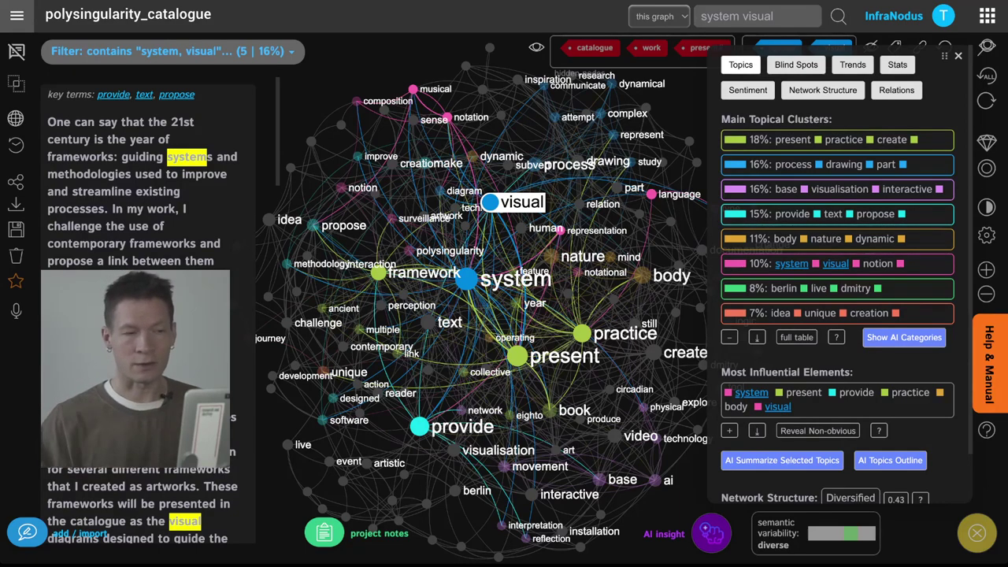
click(490, 203)
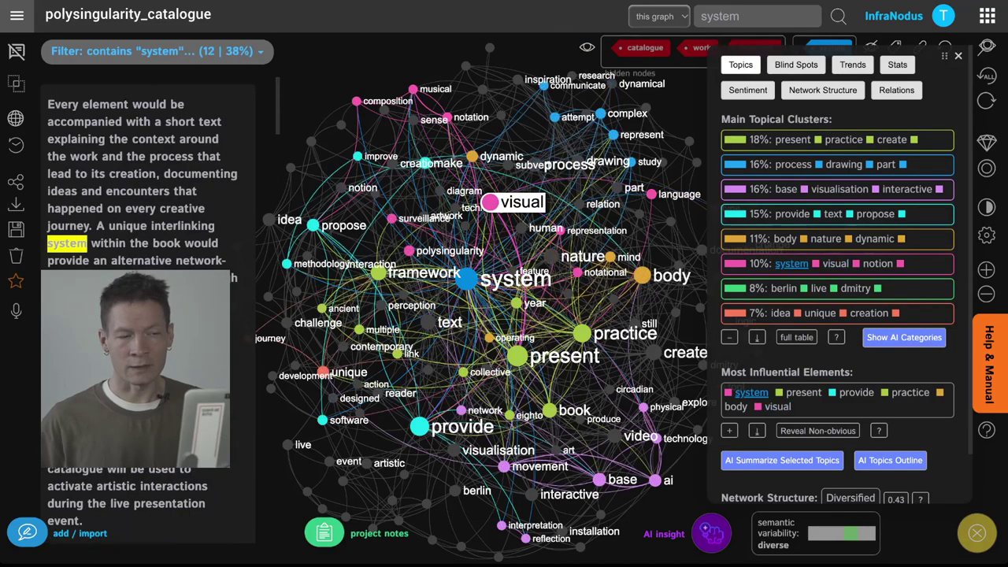
click(466, 279)
click(466, 279)
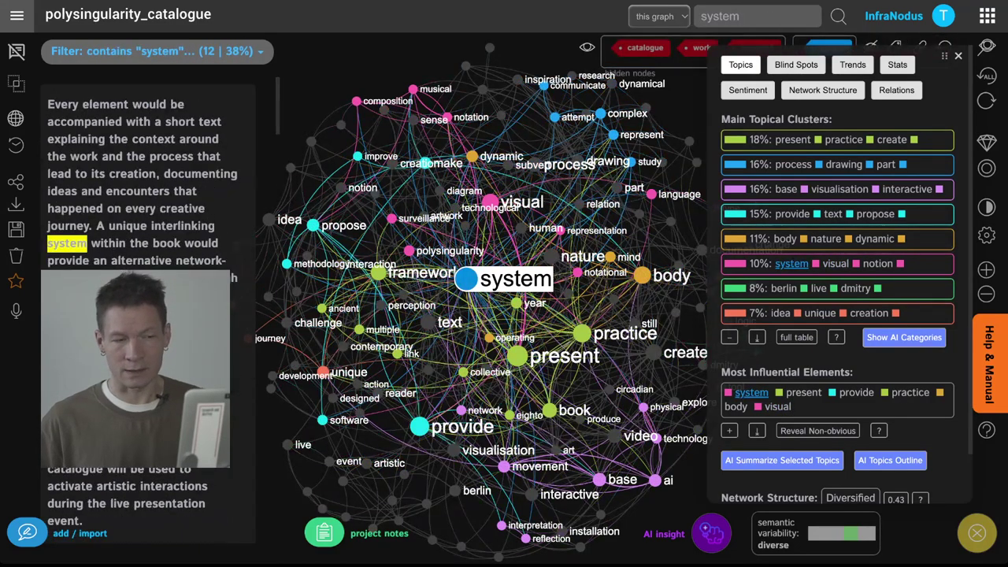
click(490, 202)
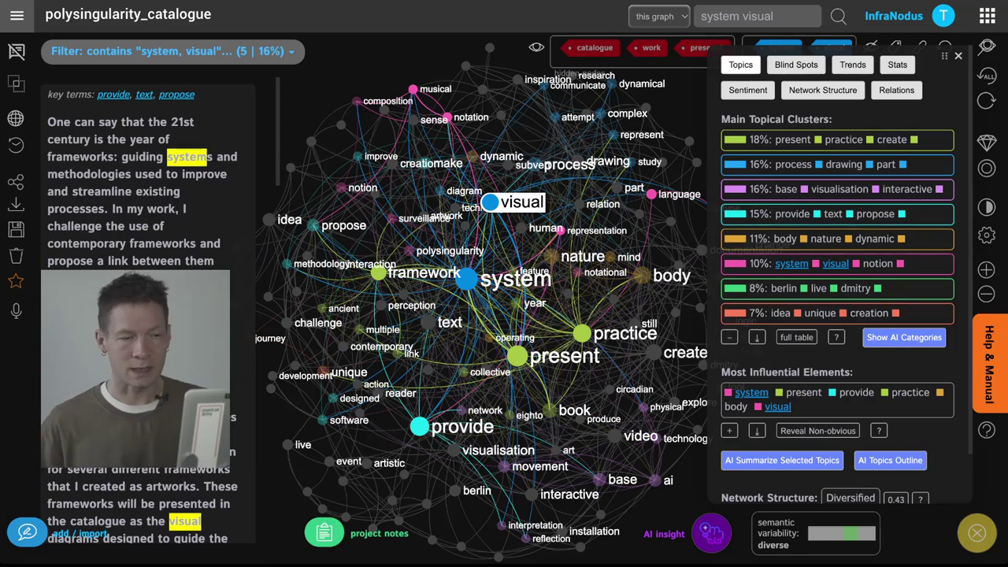
click(490, 202)
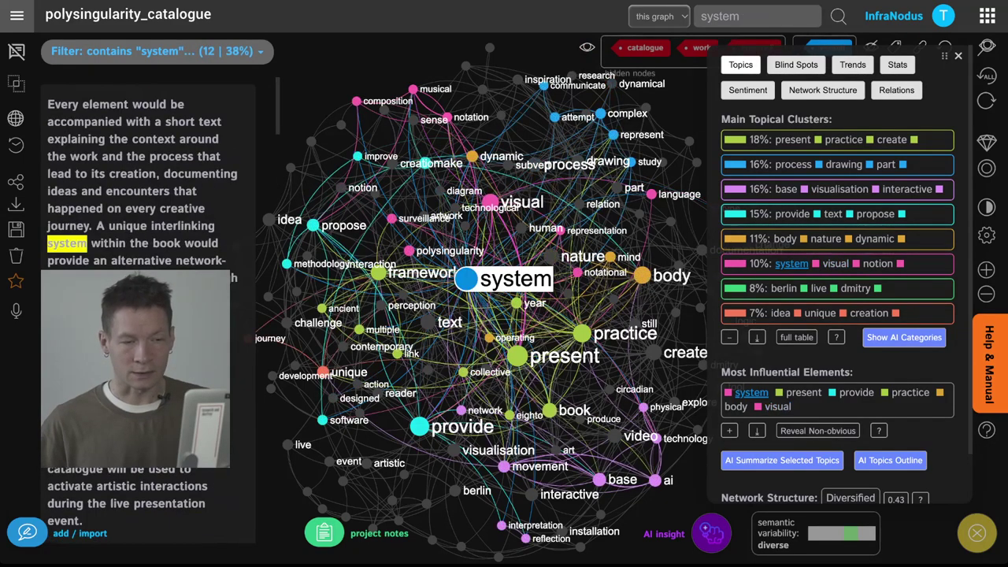
click(468, 279)
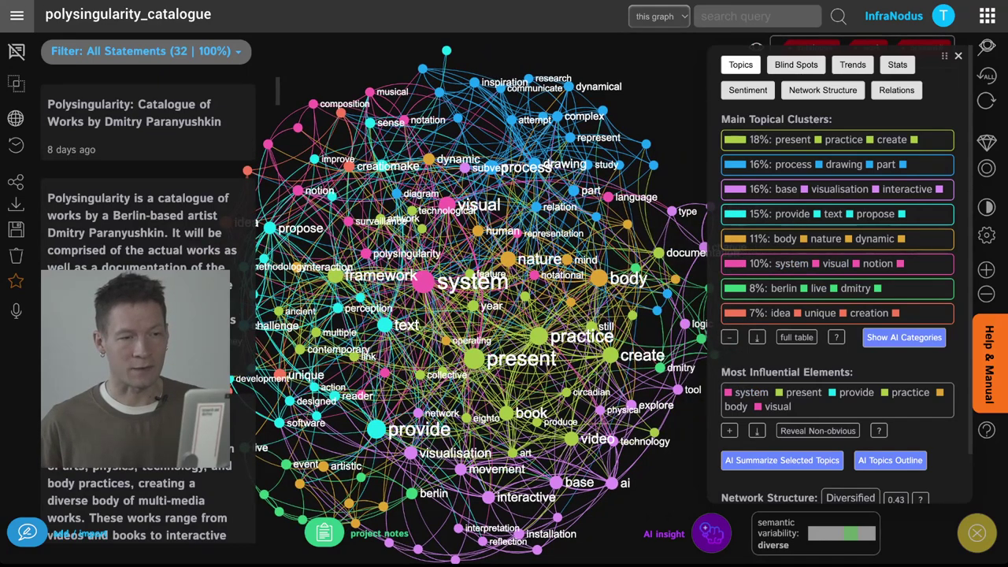
- Select the "research", "dynamical", "process", "technology", "explore" and "ai" nodes in the graph
click(528, 79)
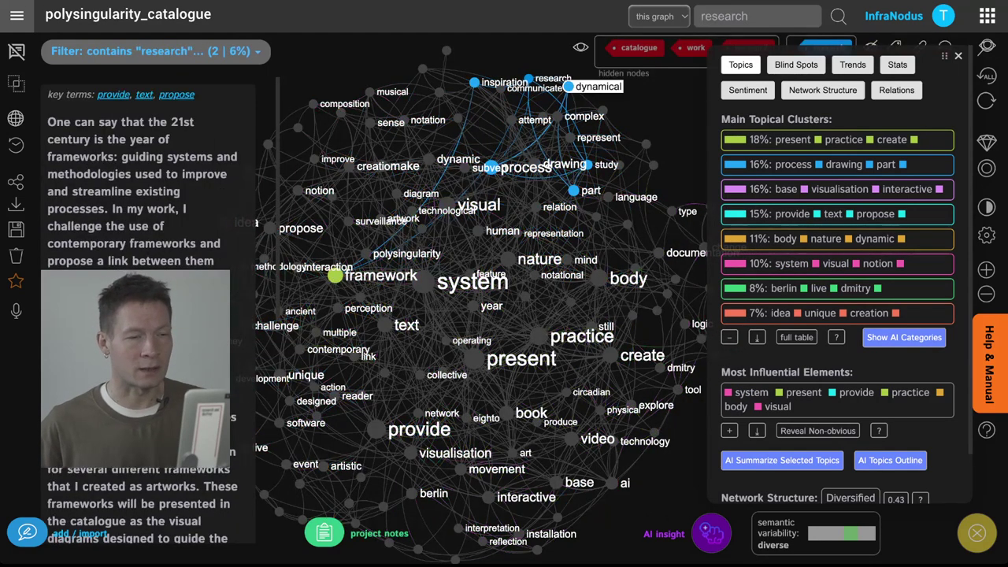
click(568, 86)
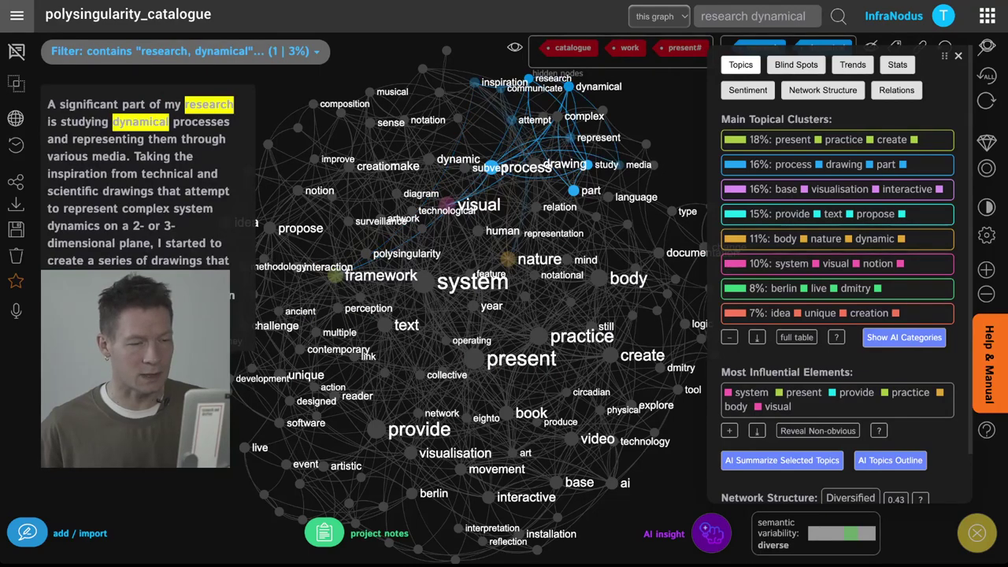
click(492, 167)
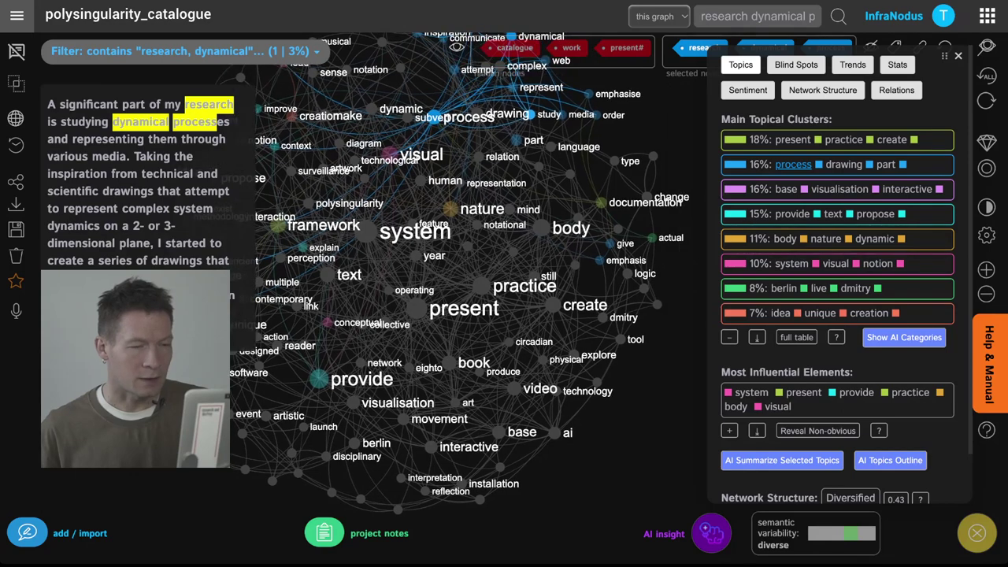
click(556, 391)
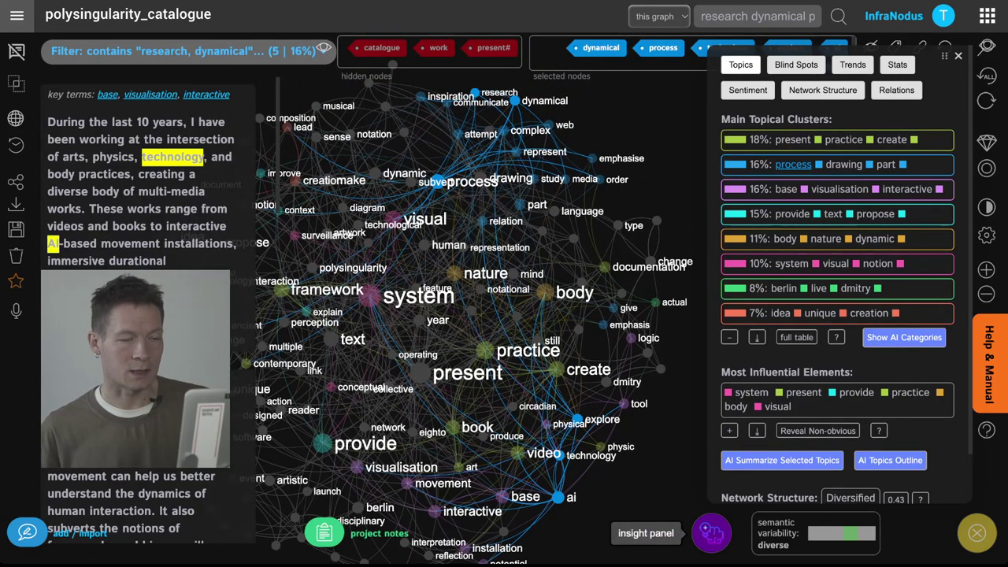
- Generate an AI question for the selected nodes with the Question module and save it to the project notes
click(711, 533)
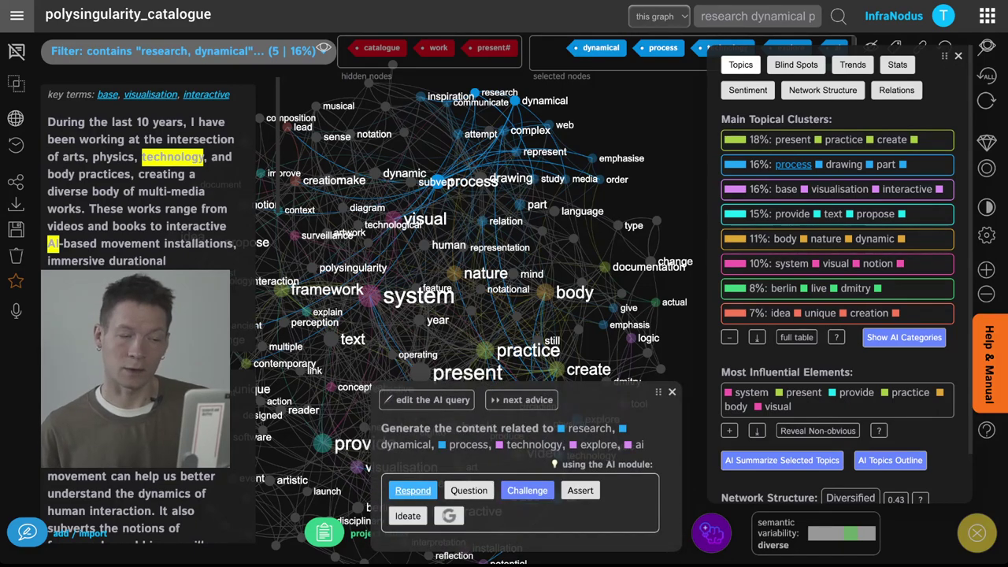
click(469, 490)
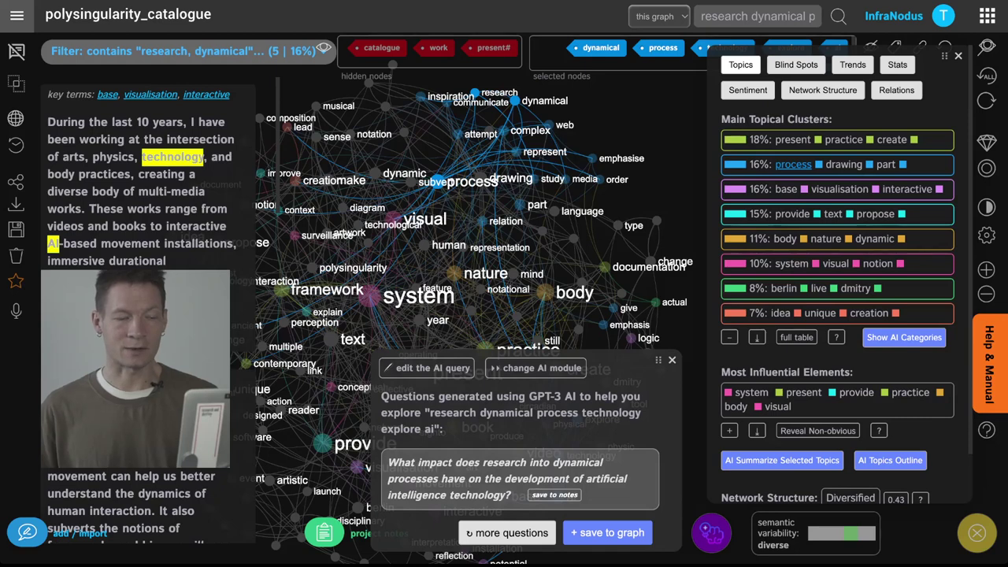
click(554, 495)
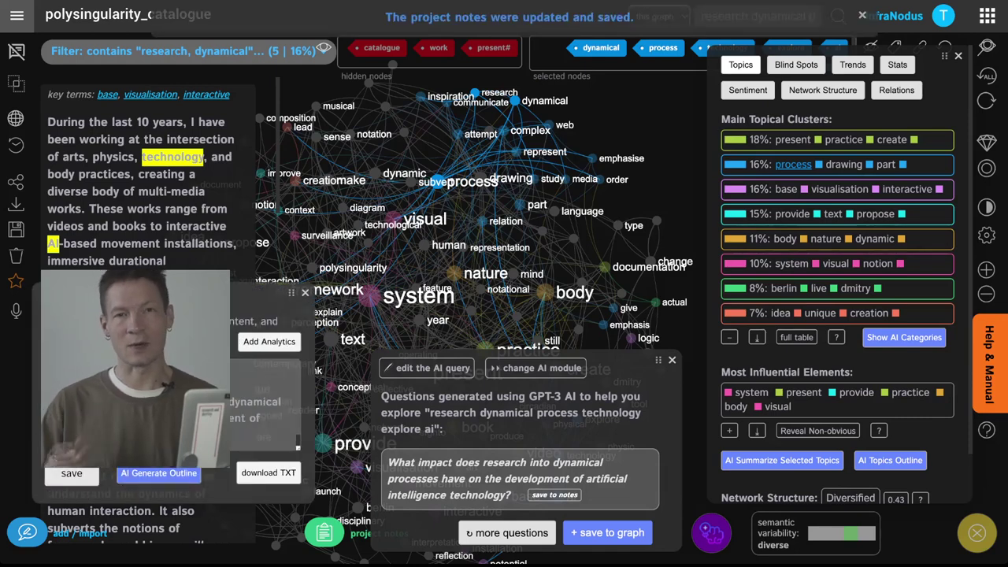